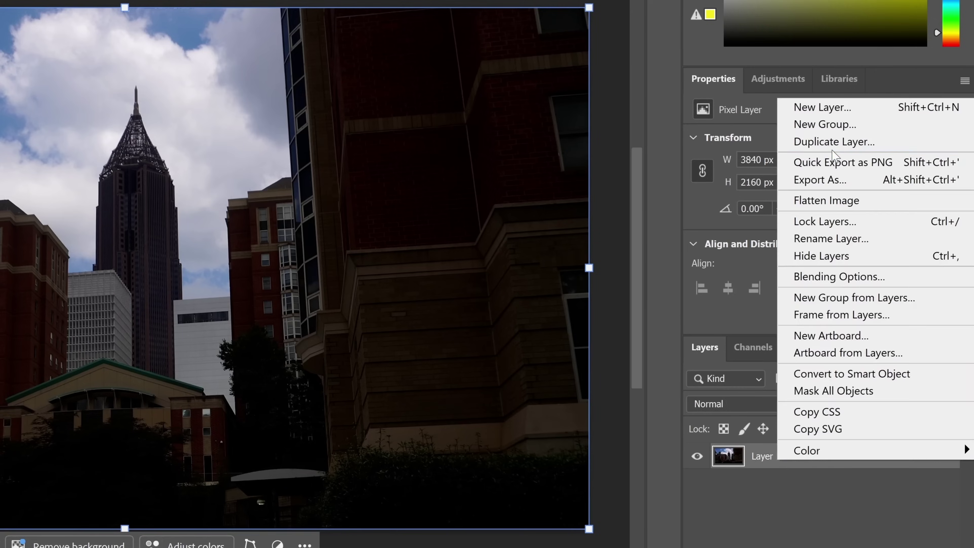
Duplicate Layer 1 in the next city photo to create Layer 1 copy 2.
click(826, 141)
Confirm the duplicate and rename the three photo layers Bottom, Middle and Top.
key(Return)
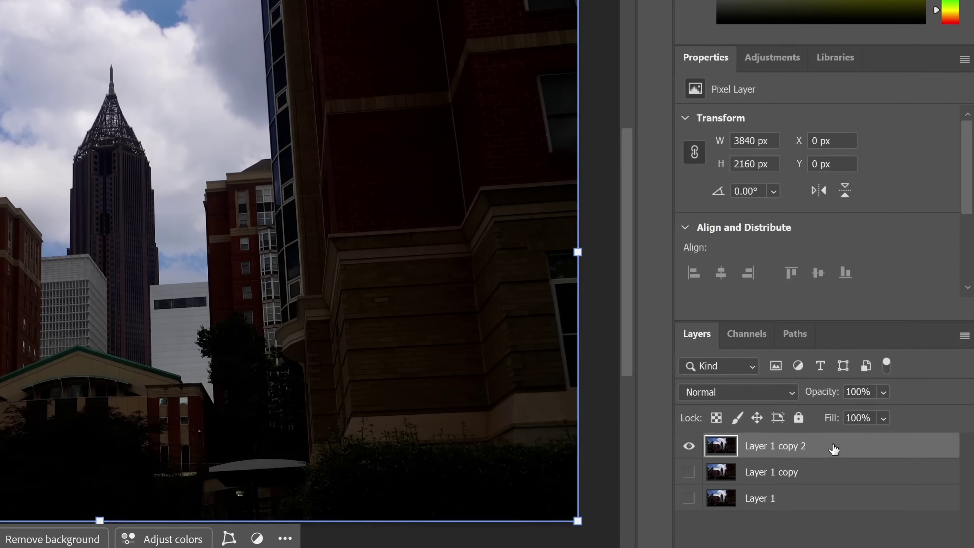
double_click(766, 507)
text(Bottom)
click(710, 395)
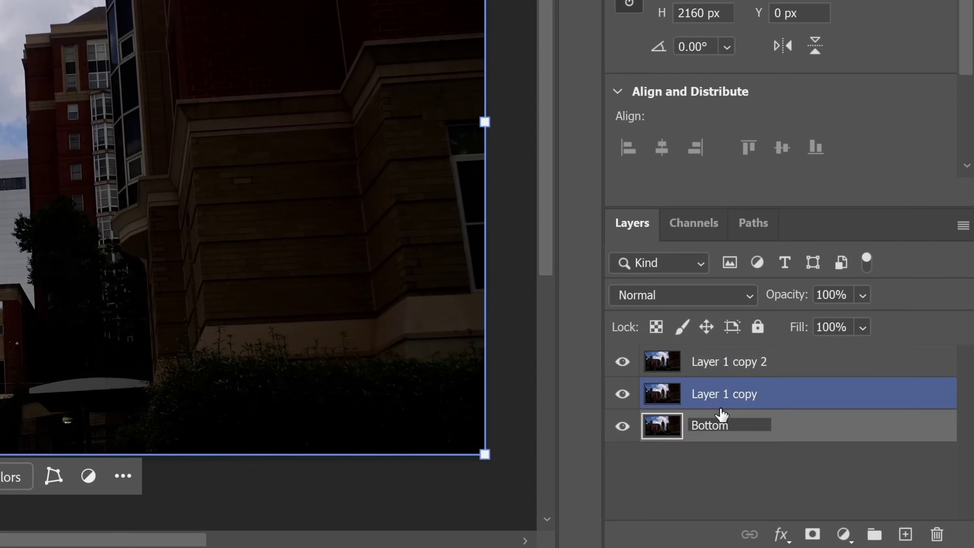
double_click(724, 396)
text(Middle)
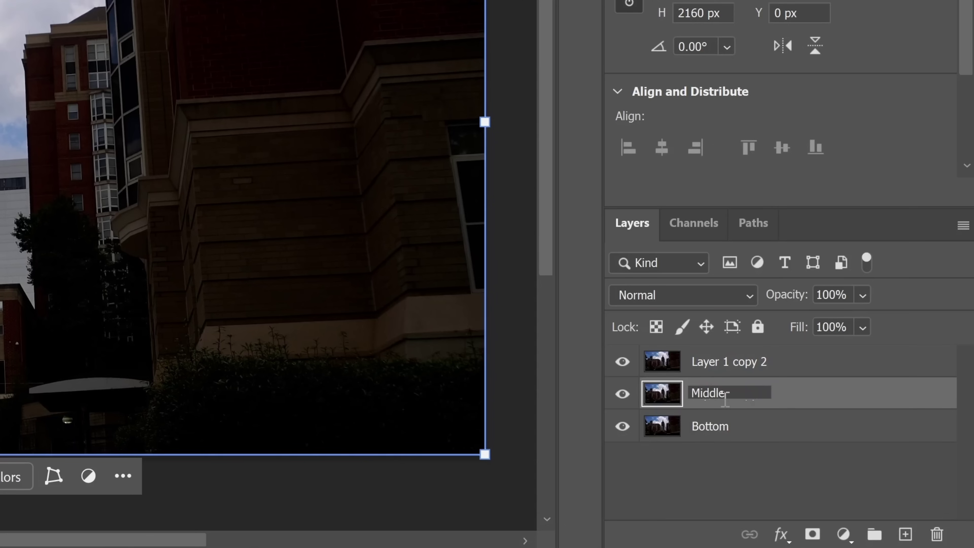
click(734, 363)
double_click(735, 362)
text(T)
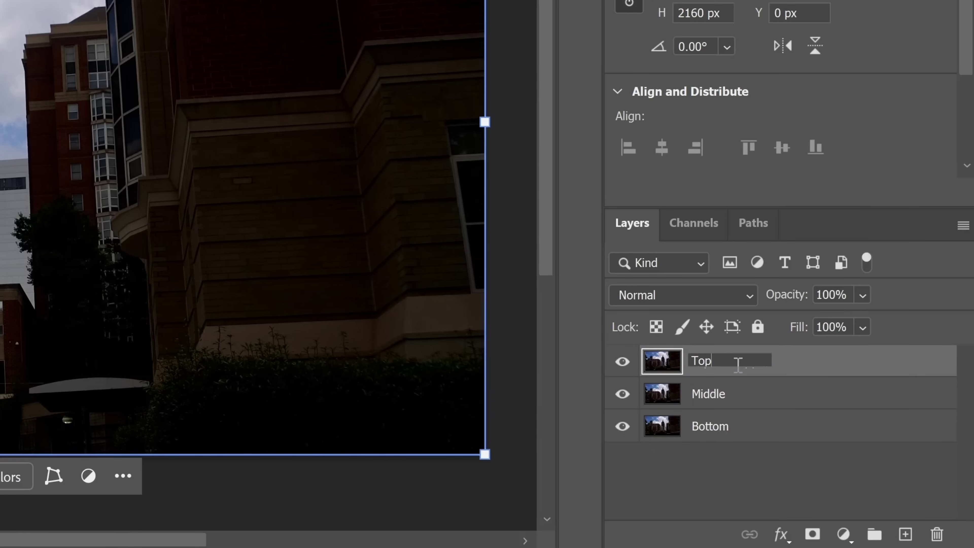
text(op)
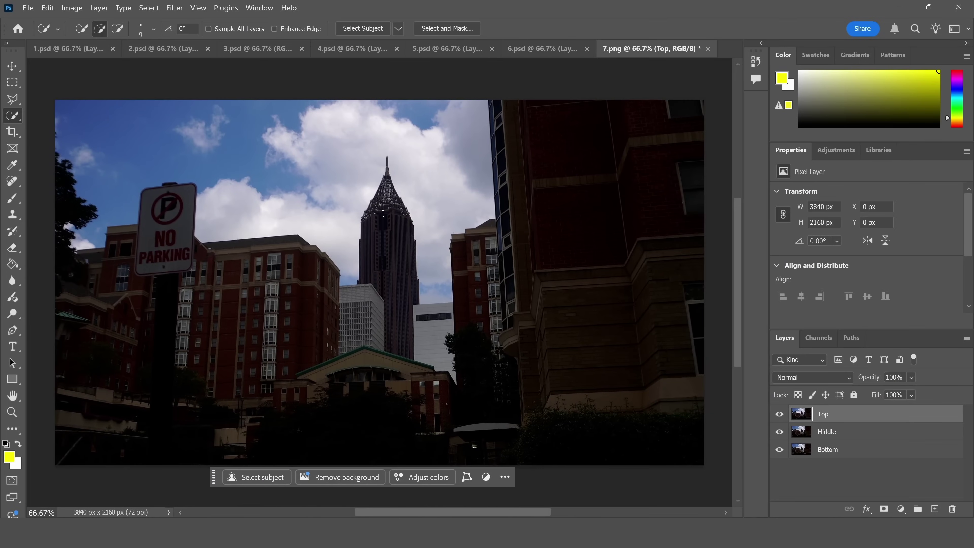
Delete everything but the skyscraper from the Top layer, then hide Top and select Middle.
drag(383, 228, 384, 248)
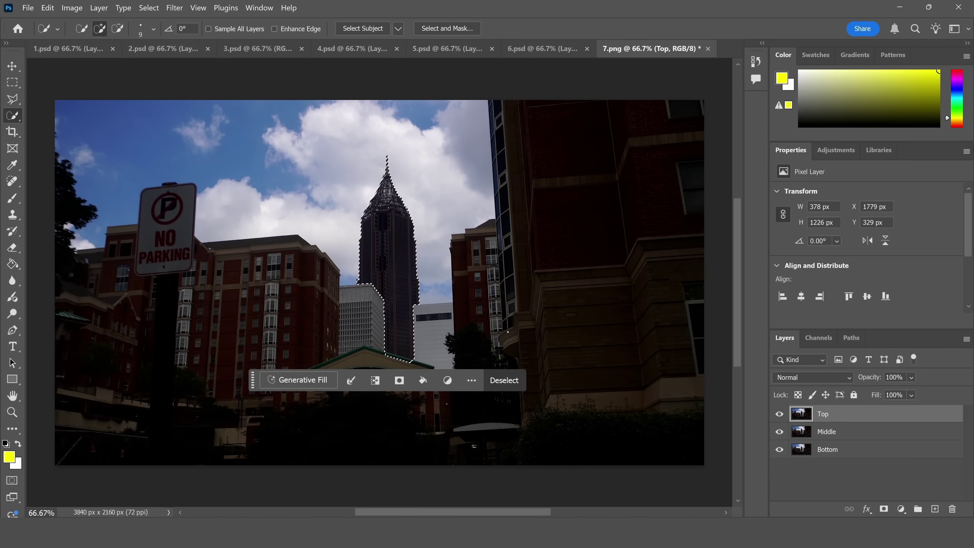
key(ctrl+shift+i)
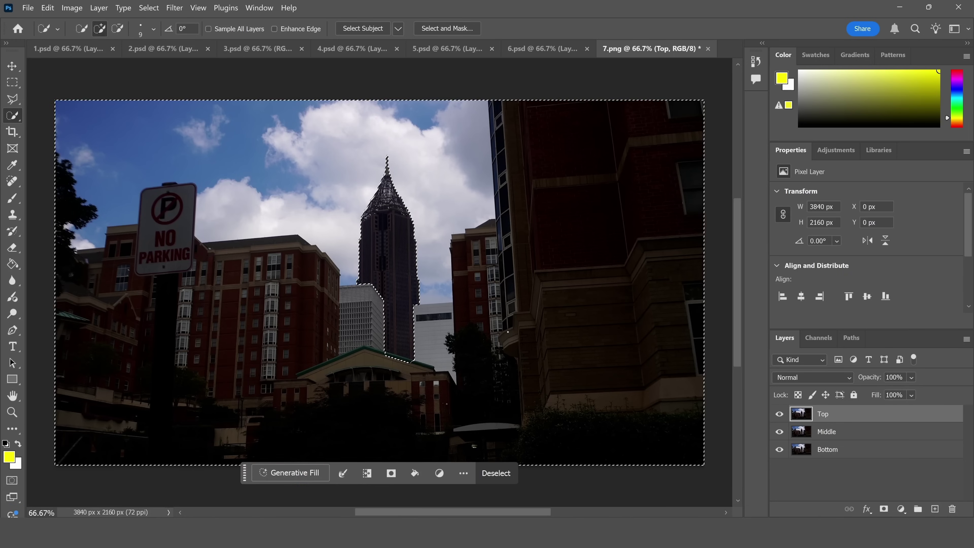
key(Delete)
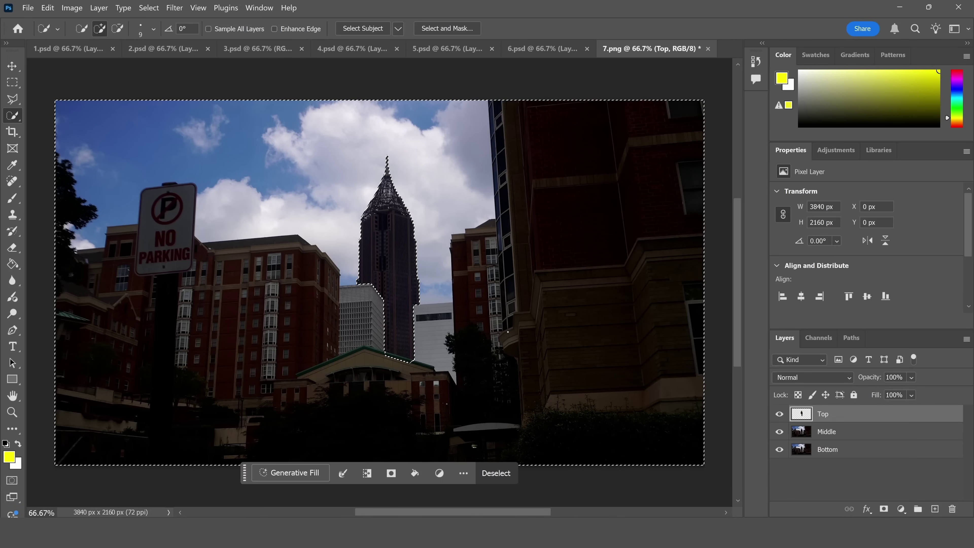
key(ctrl+d)
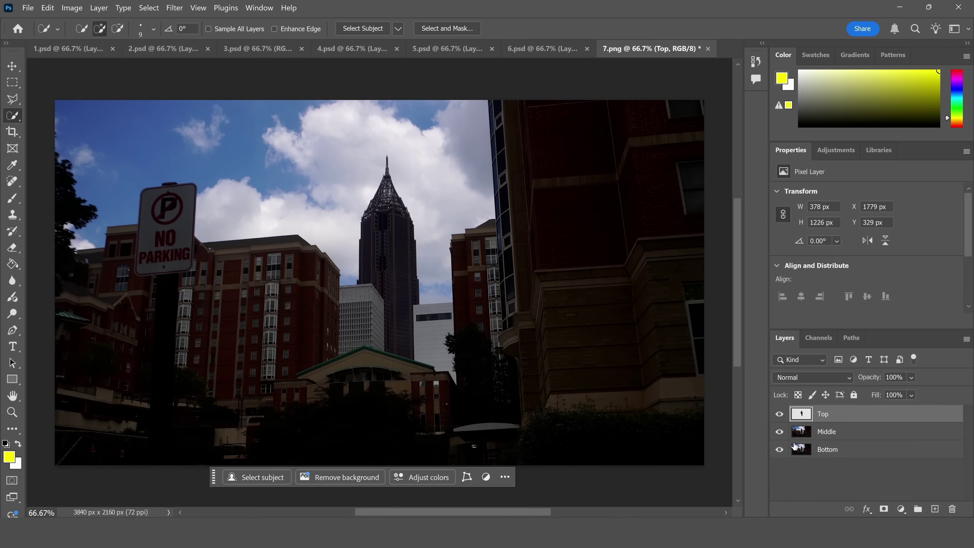
click(779, 413)
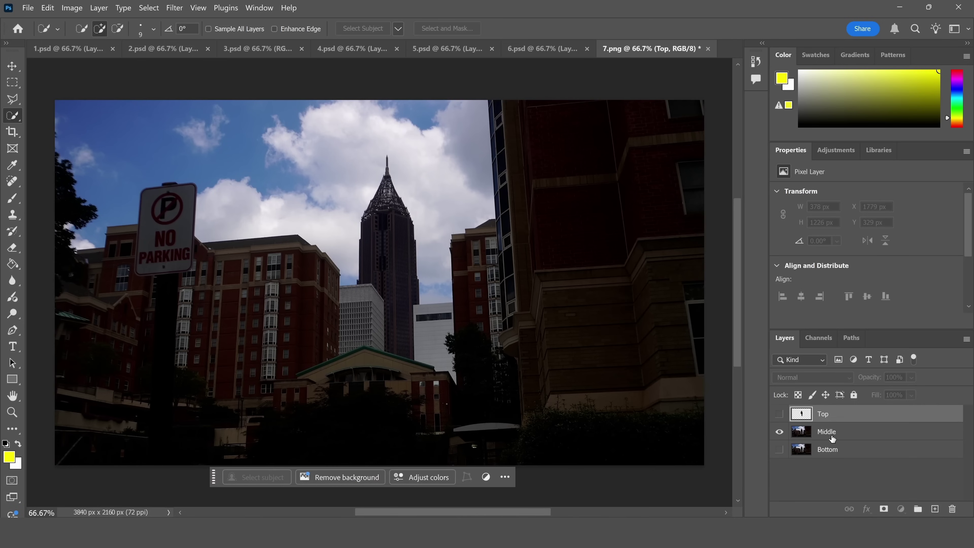
click(828, 437)
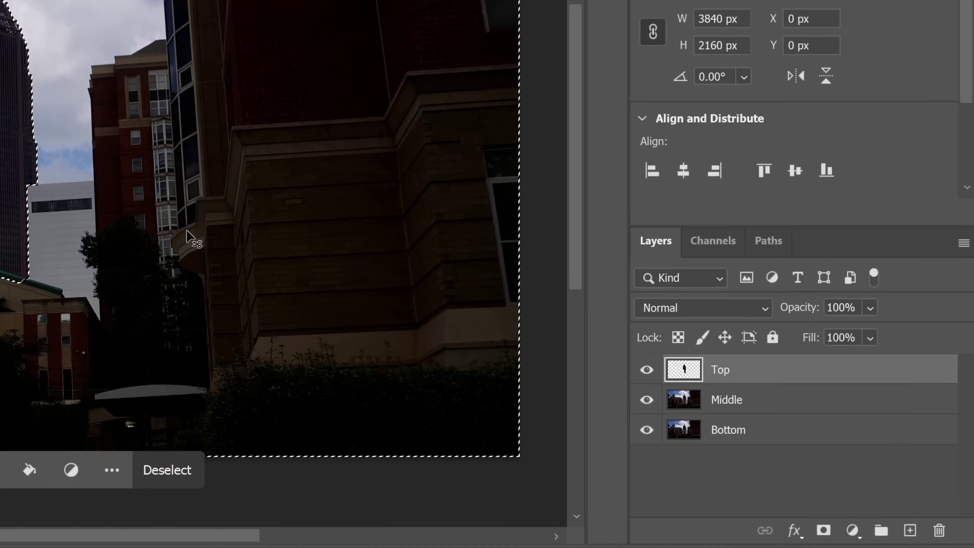
Erase the central skyscraper from the Middle layer with a large soft eraser.
key(ctrl+d)
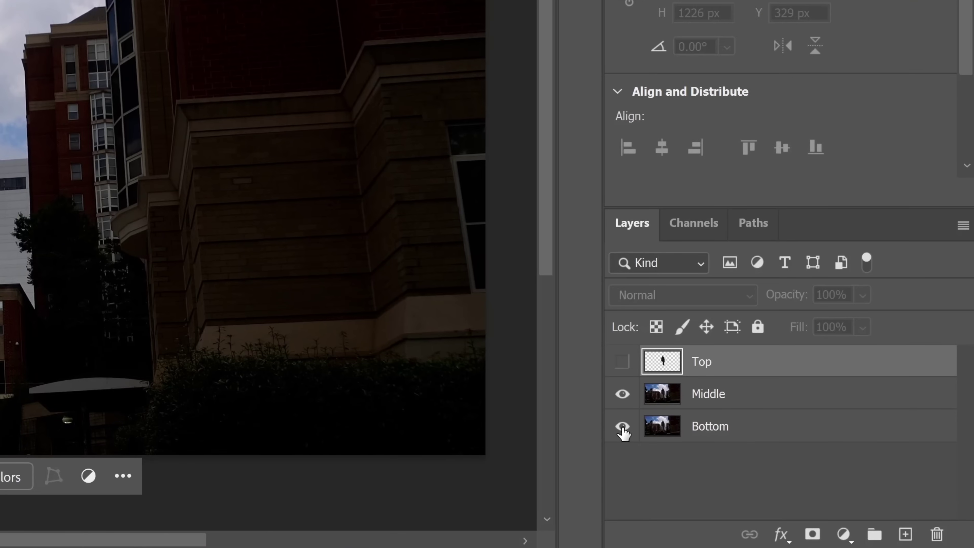
click(715, 408)
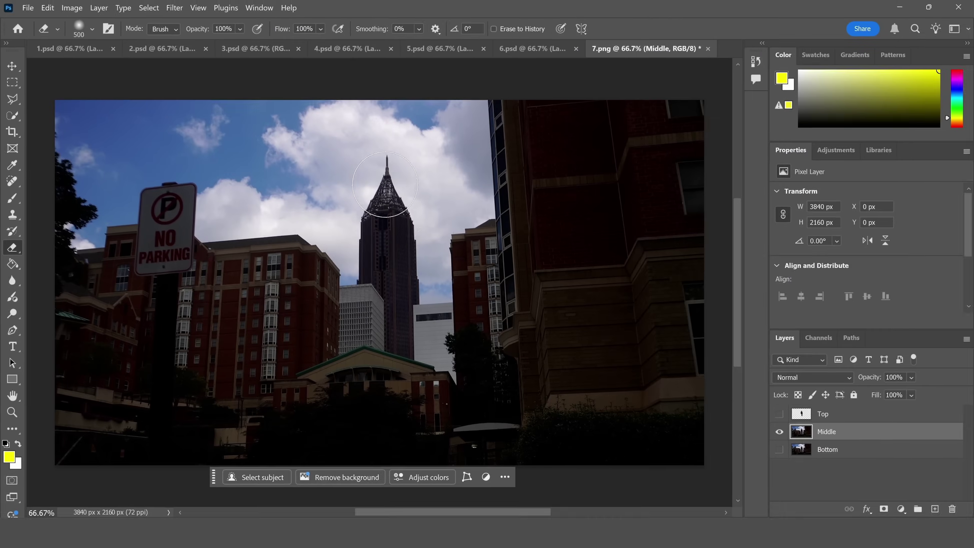
click(753, 107)
mouse_move(386, 191)
mouse_down()
mouse_move(379, 234)
mouse_move(379, 163)
mouse_up()
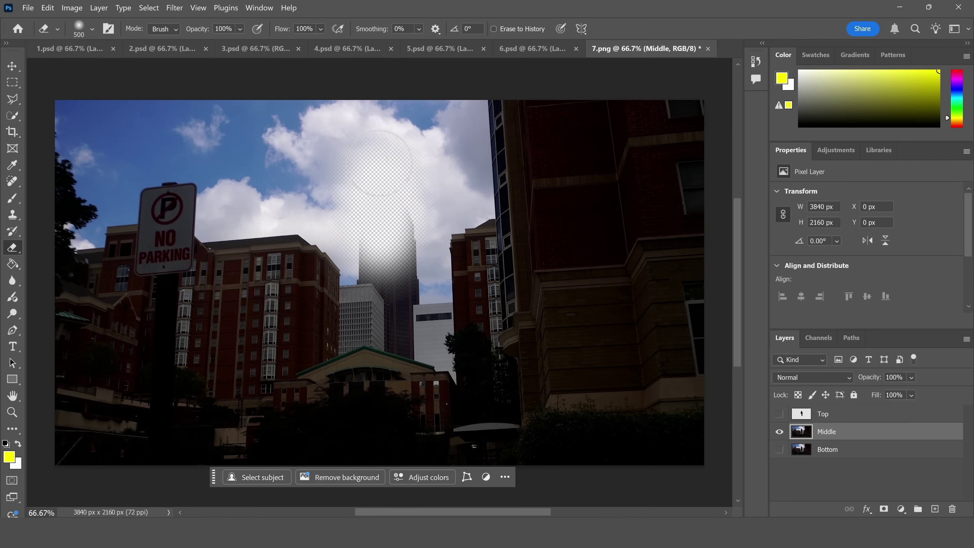
drag(388, 234, 382, 345)
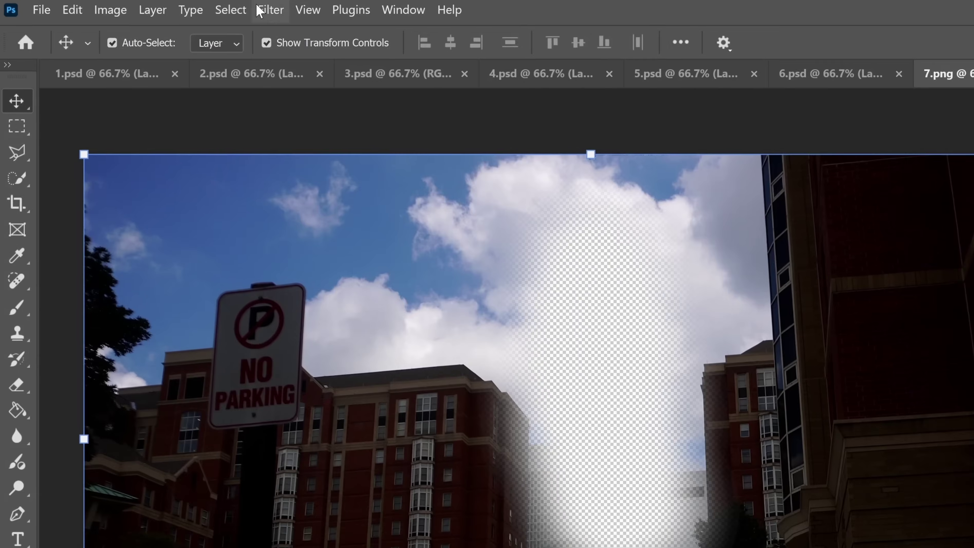
Apply a Motion Blur at angle 0° and distance 173 pixels to the Middle layer.
click(174, 8)
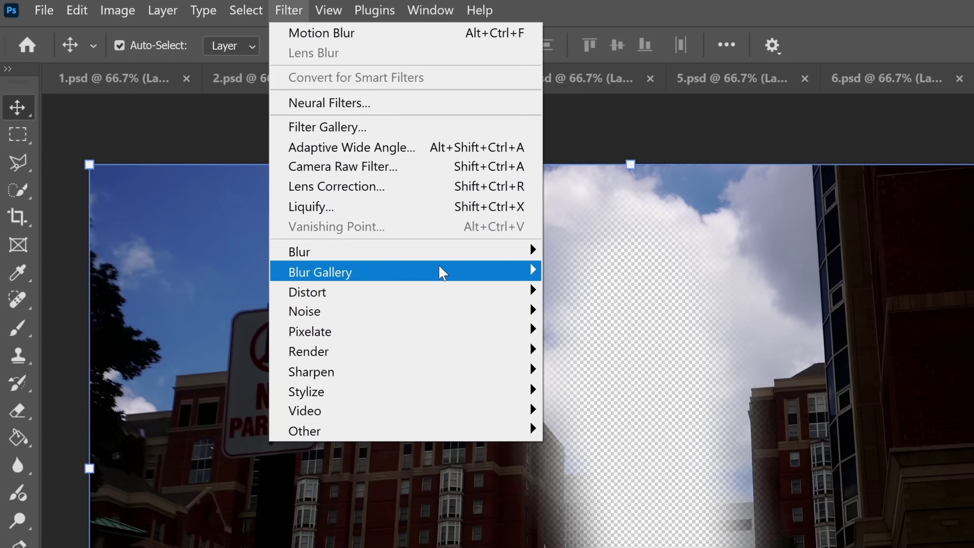
mouse_move(455, 256)
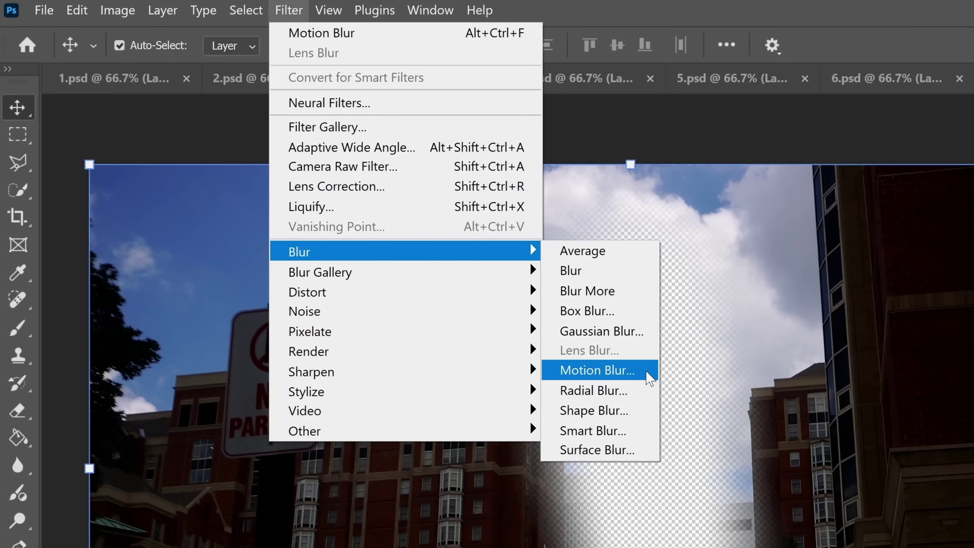
click(621, 370)
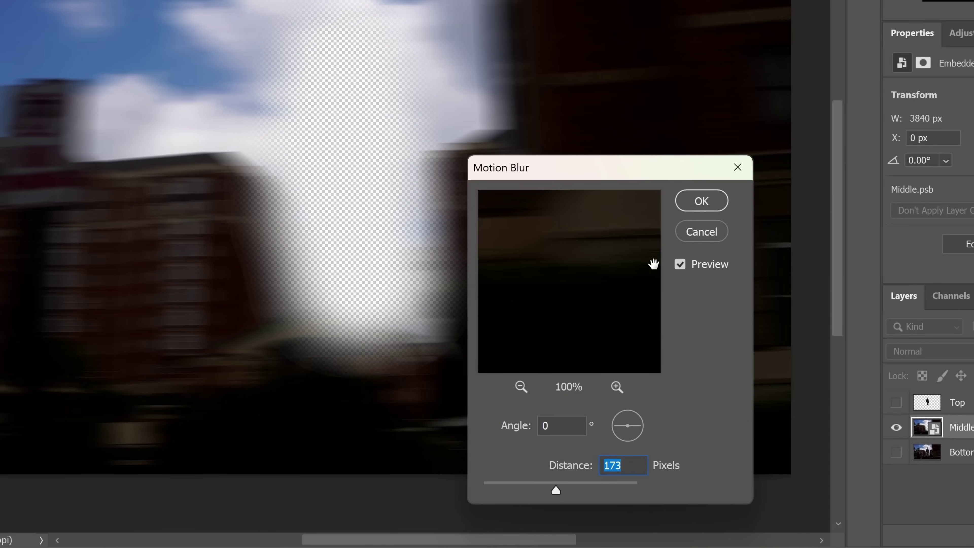
click(700, 207)
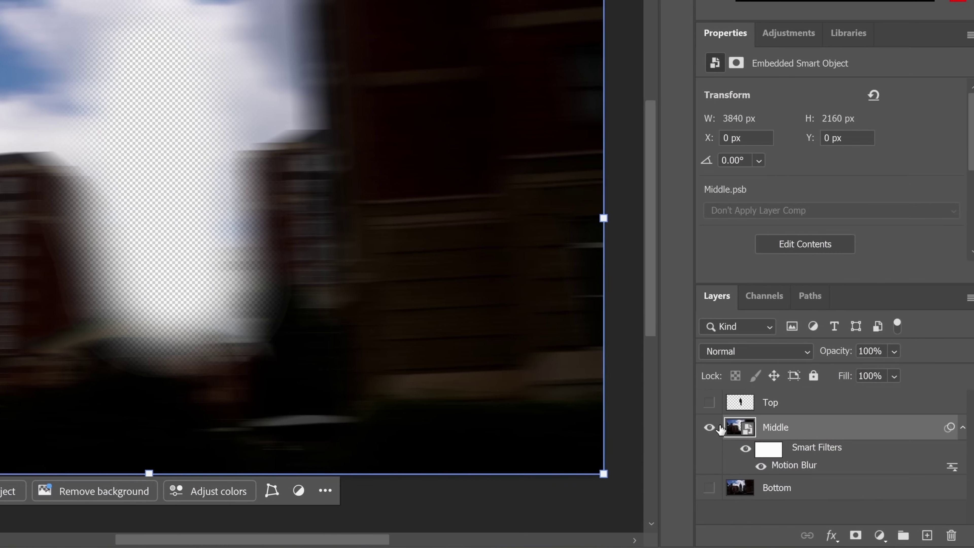
Show the Top and Bottom layers again, commit a transform on Middle, and save the photo.
click(716, 402)
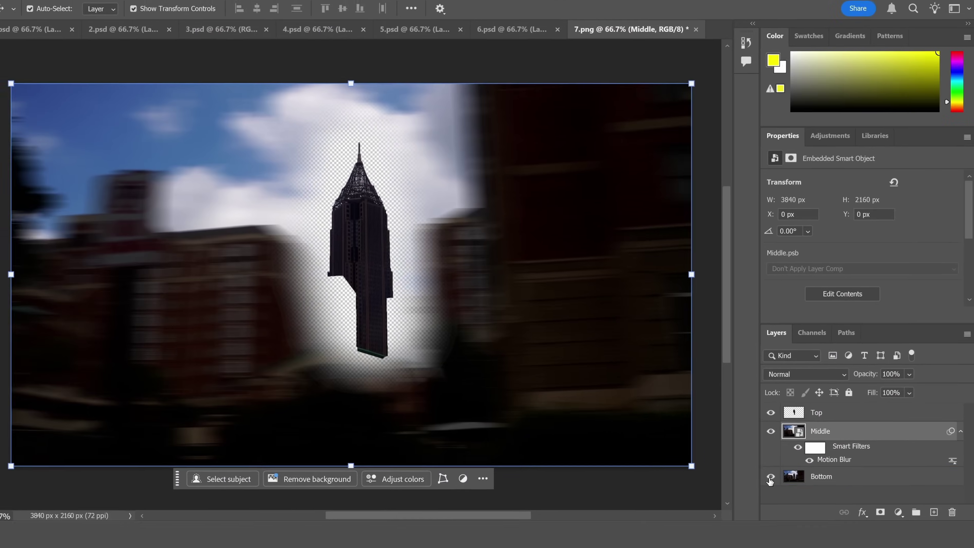
click(723, 484)
key(ctrl+t)
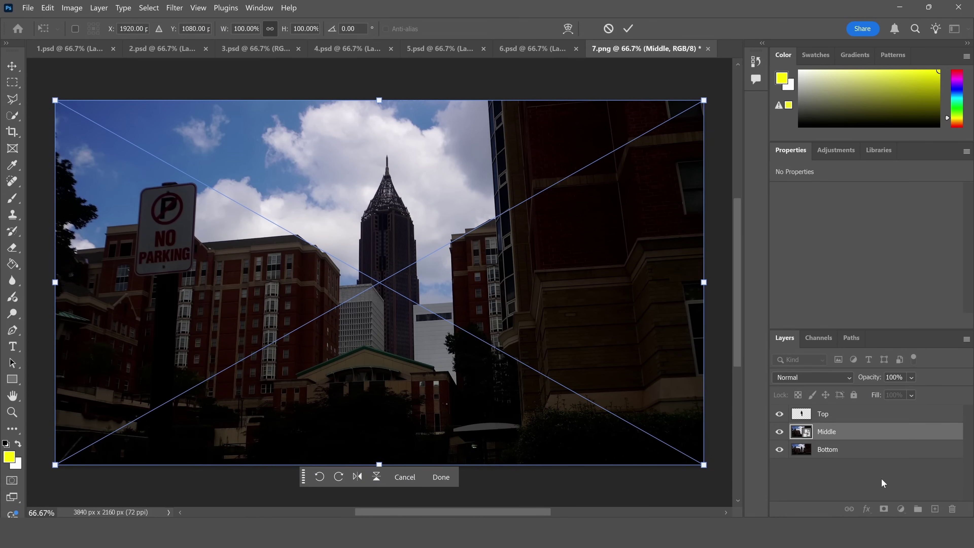
click(853, 435)
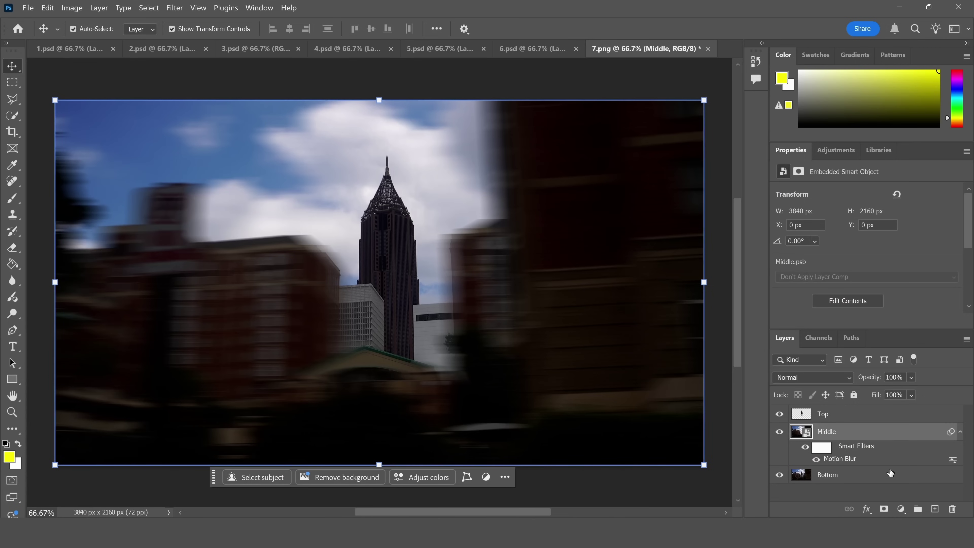
click(874, 490)
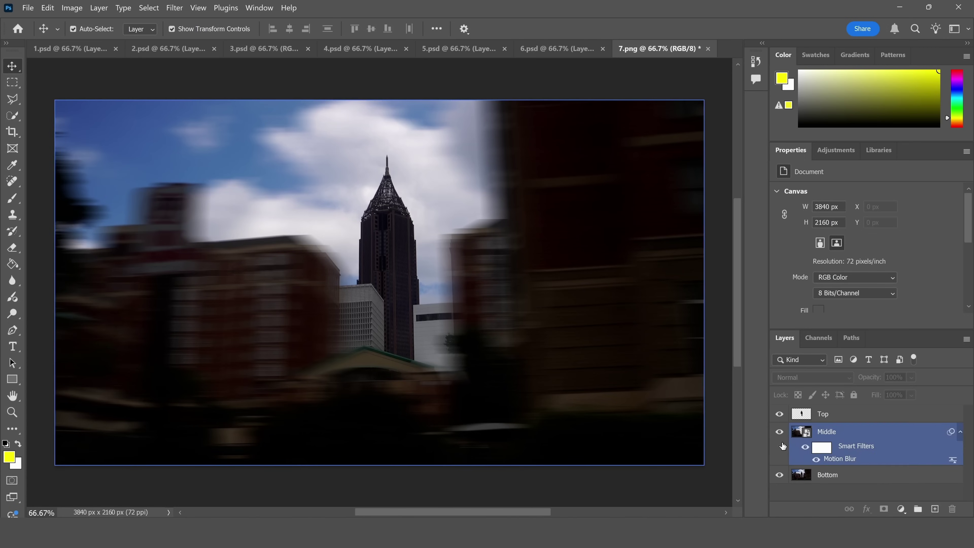
click(28, 7)
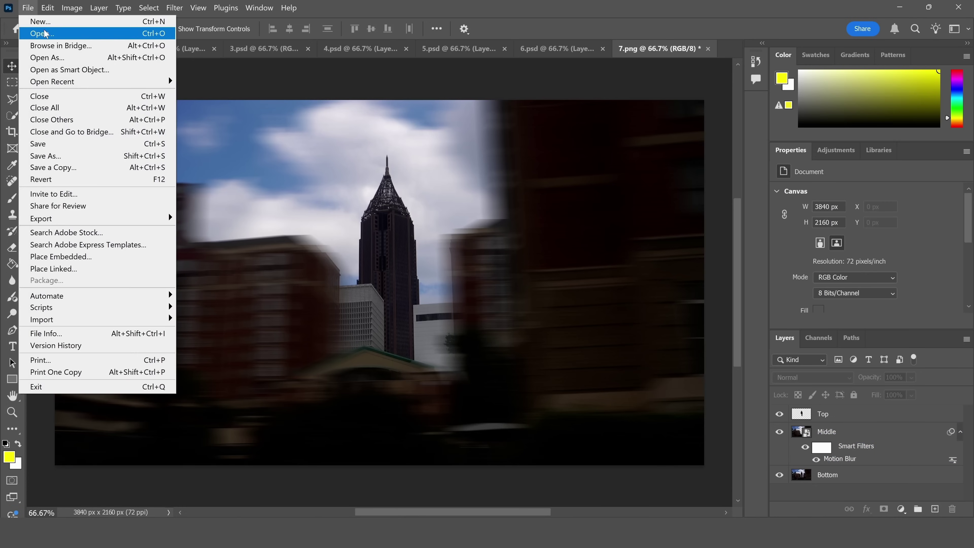
click(40, 141)
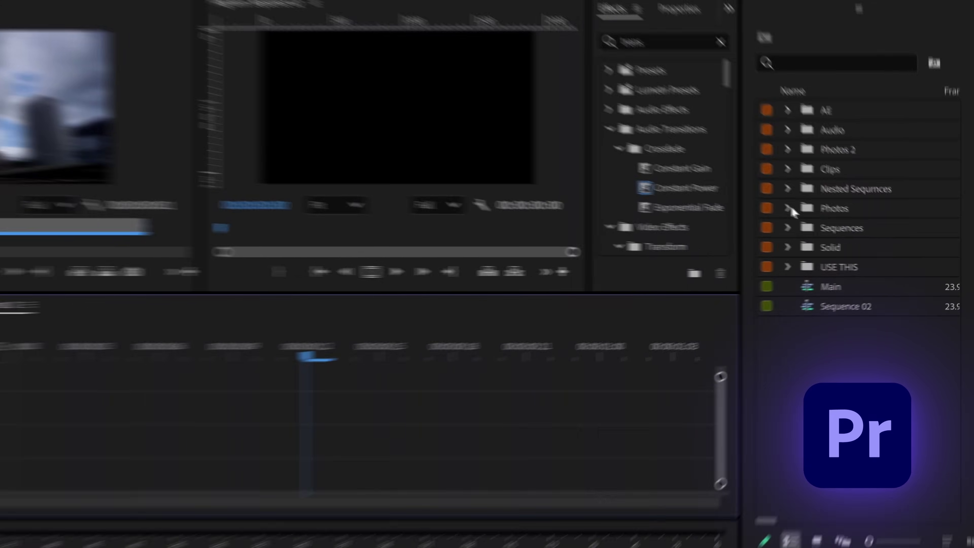
Select all .psd photos in the Photos bin and place them at the start of V2.
click(825, 222)
drag(783, 241, 830, 434)
scroll(835, 259, up, 2)
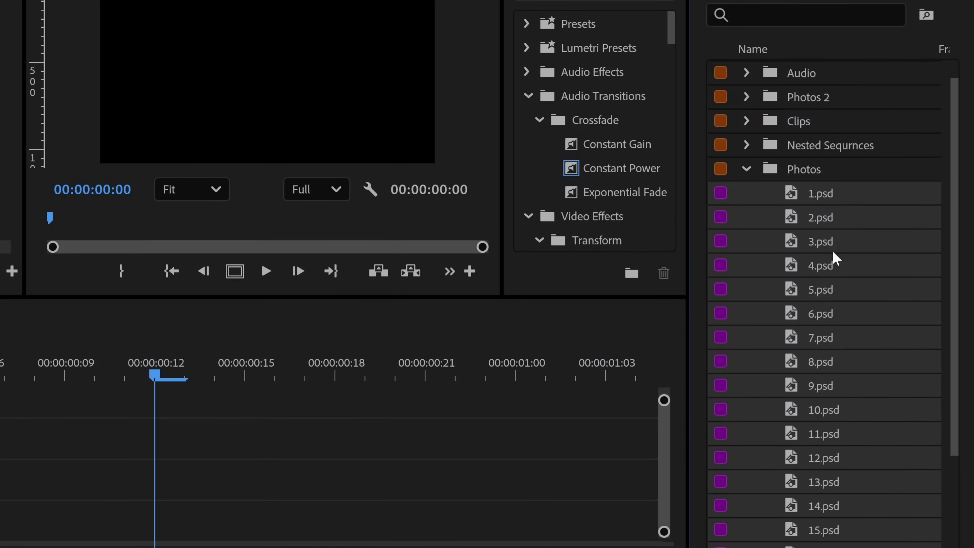
drag(783, 203, 54, 492)
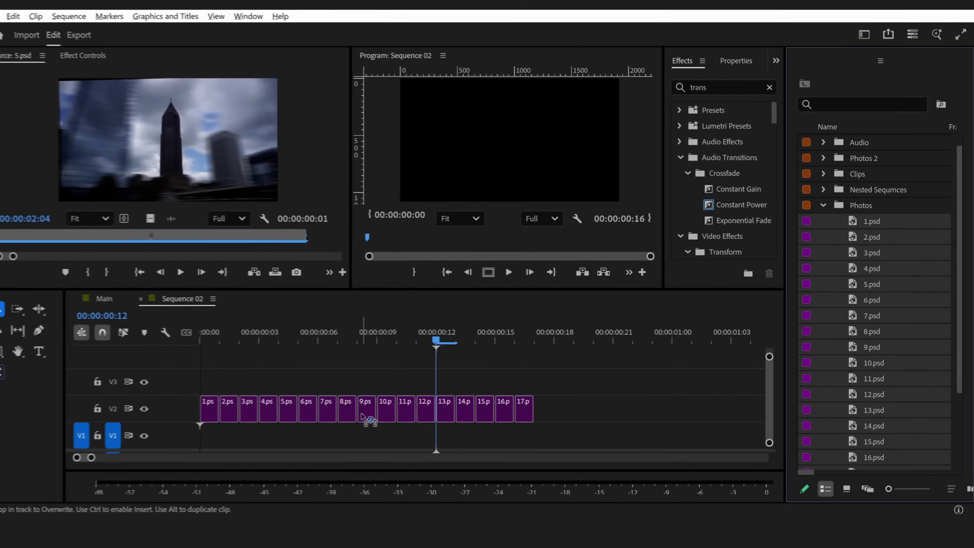
drag(377, 413, 377, 414)
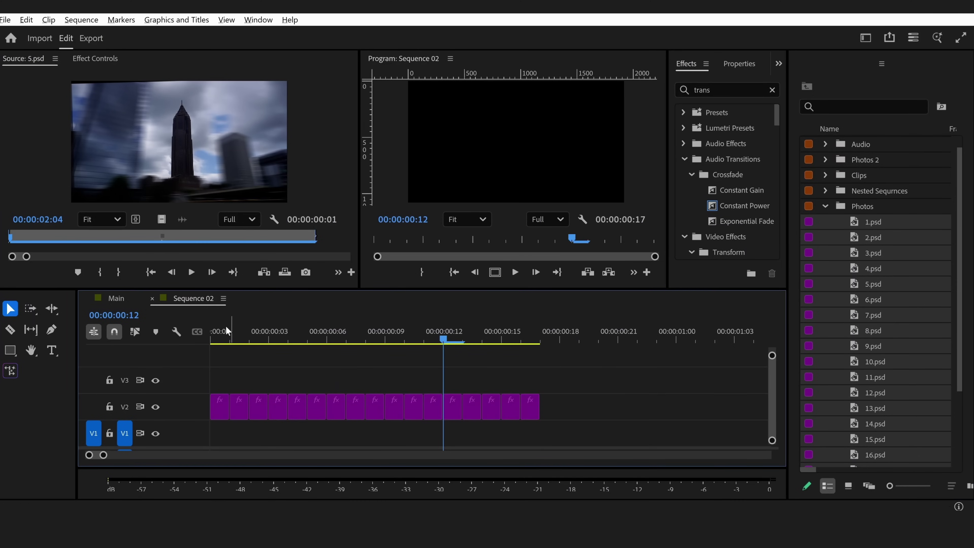
Preview the sequence from the start and select all the photo clips on V2.
click(224, 340)
mouse_move(213, 406)
mouse_down()
mouse_move(175, 415)
mouse_move(211, 408)
mouse_up()
click(530, 405)
key(space)
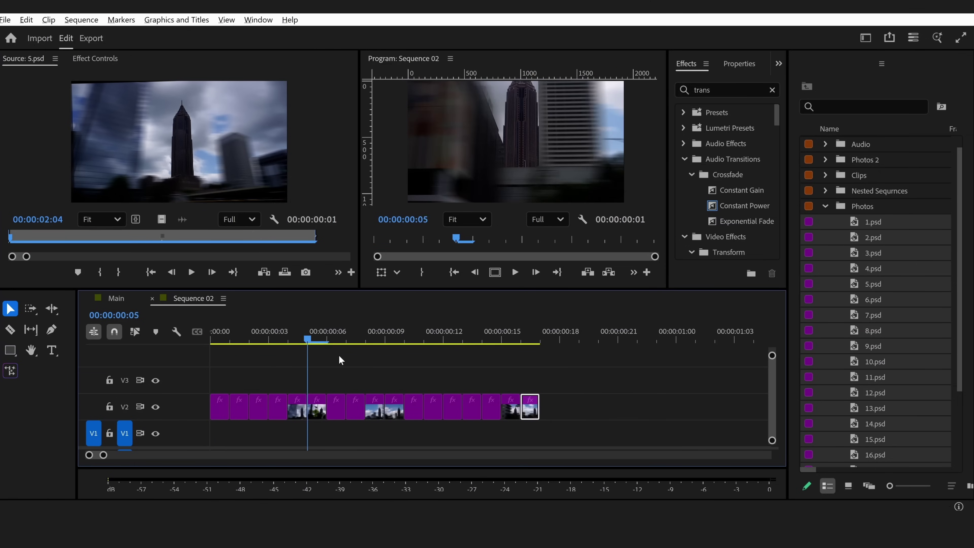
drag(576, 383, 209, 419)
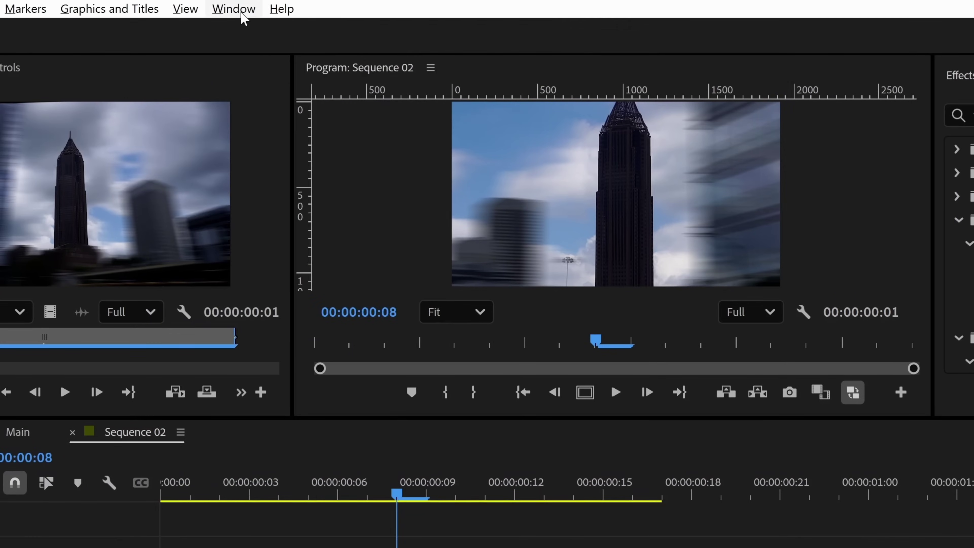
Set the selected photo clips to Fill in Properties, scaling them to 50%.
click(213, 7)
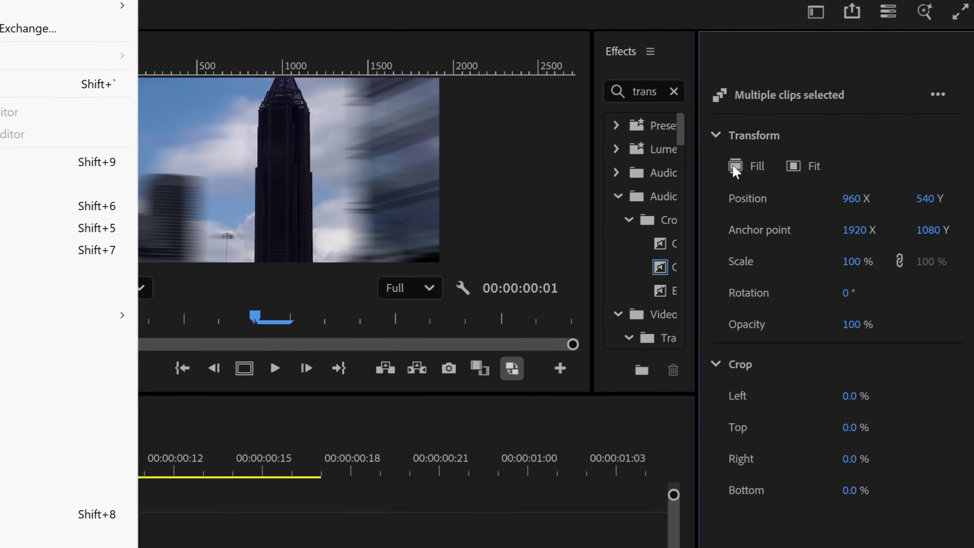
click(738, 172)
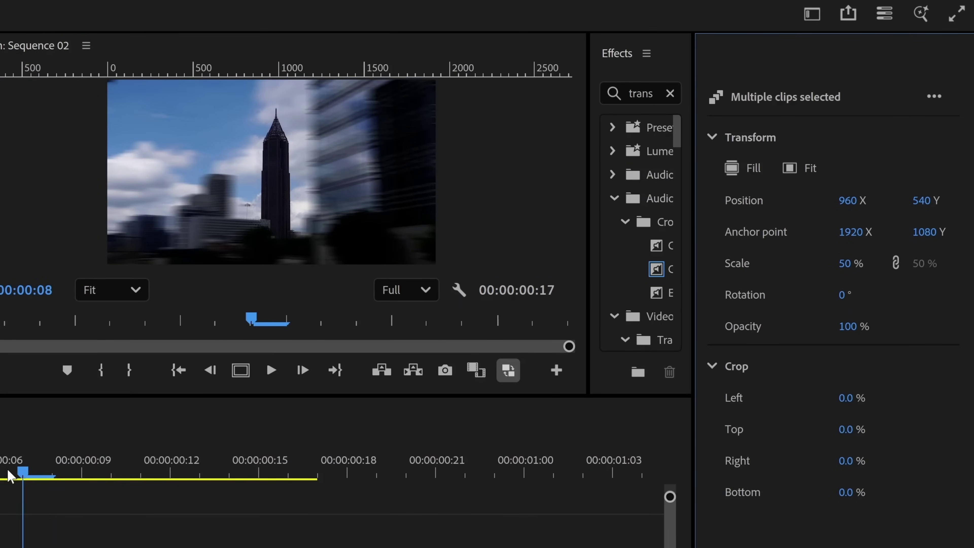
drag(10, 462, 143, 483)
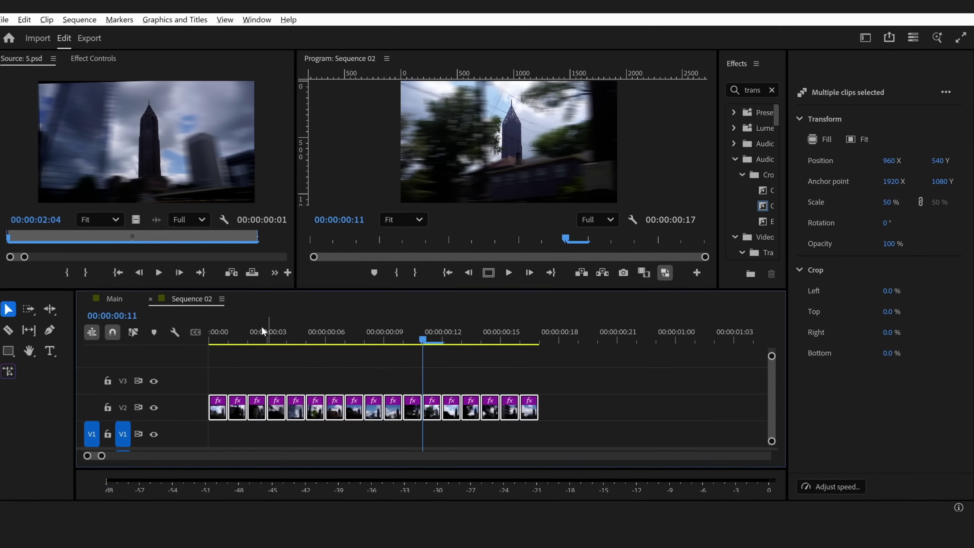
Stack 2.psd on V3 over the first clip and lower its opacity to compare.
drag(216, 336, 107, 349)
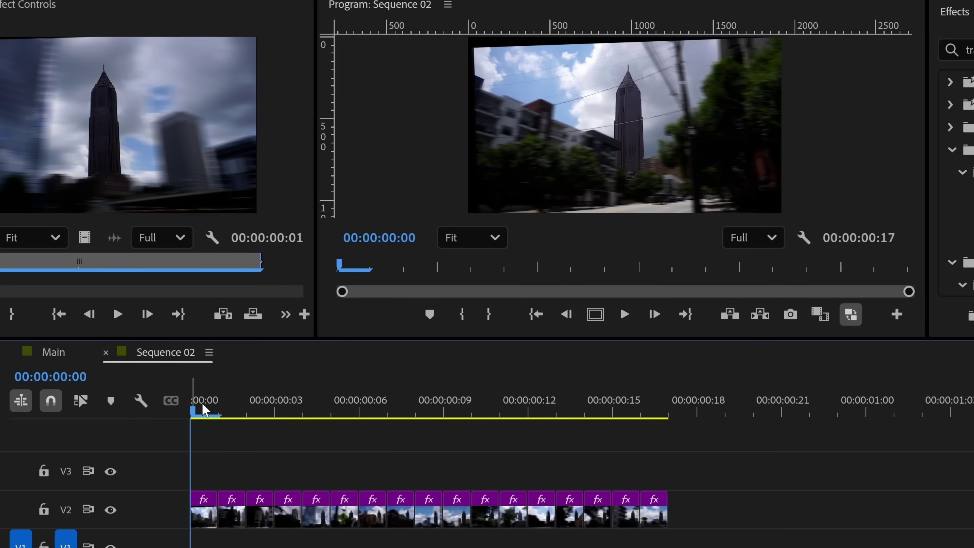
drag(220, 407, 192, 406)
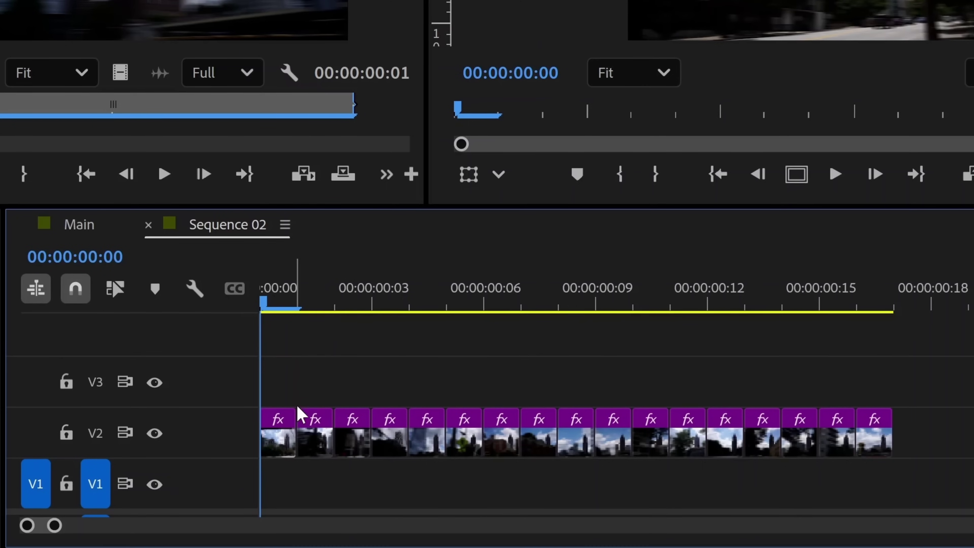
drag(295, 449, 259, 418)
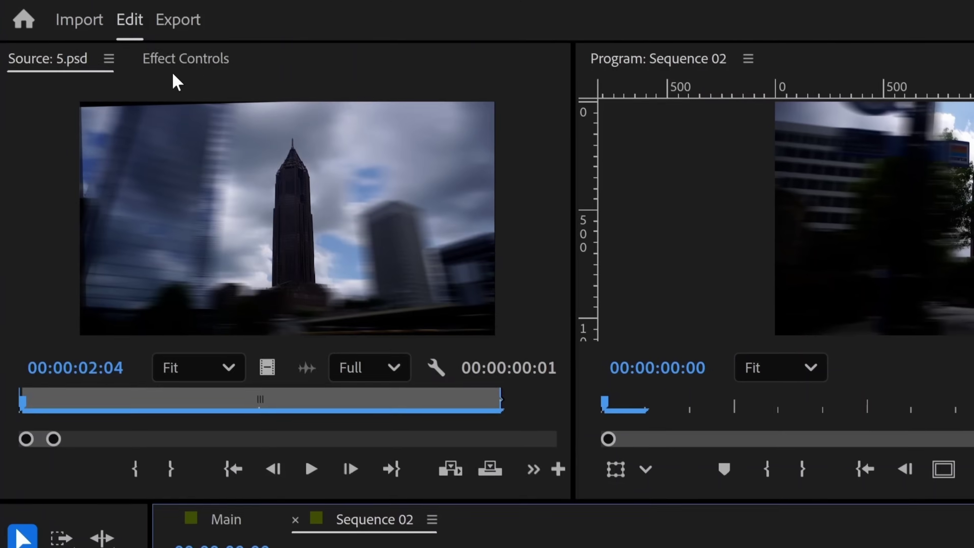
click(182, 60)
scroll(155, 342, down, 5)
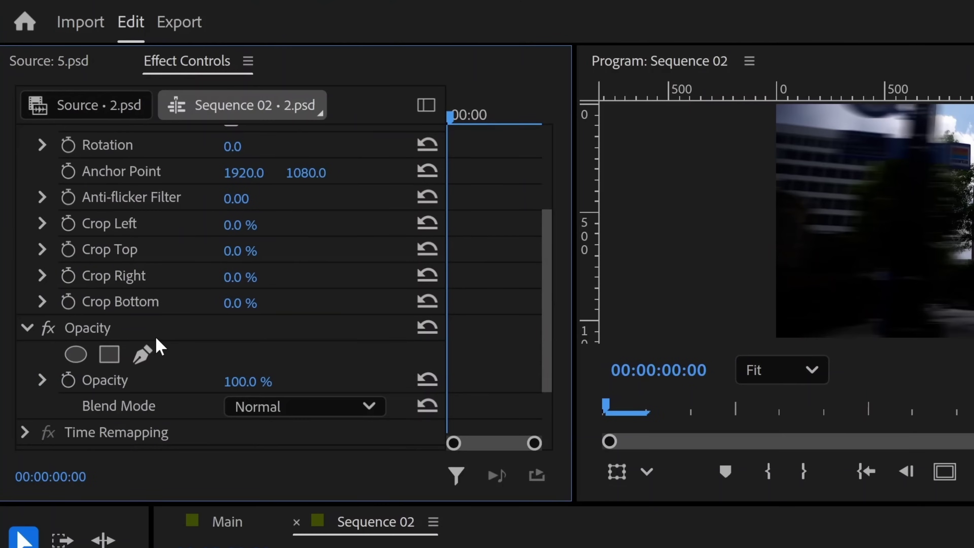
mouse_move(248, 344)
mouse_down()
mouse_move(221, 343)
mouse_move(238, 344)
mouse_up()
scroll(187, 272, up, 6)
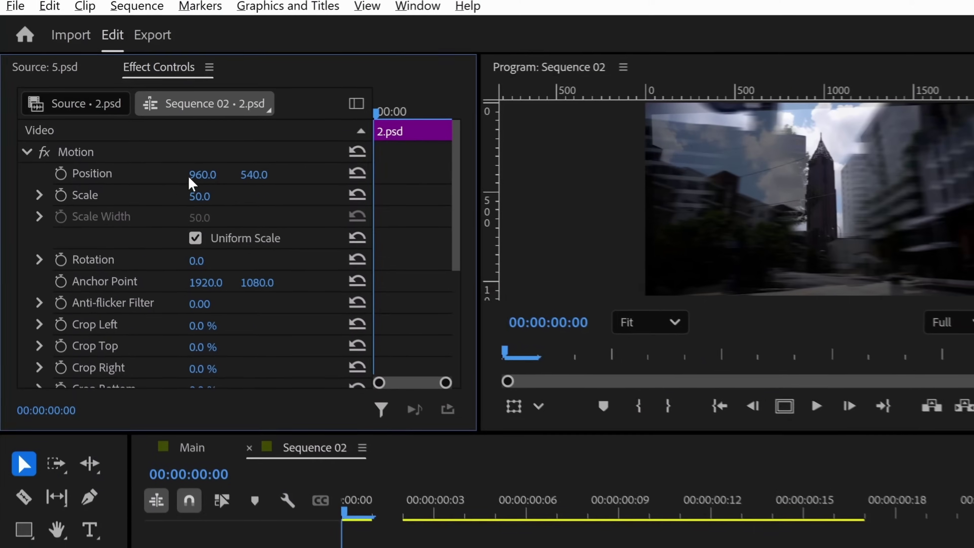
Move 2.psd to Position 950, 543 to match the tower, then restore 100% opacity.
drag(240, 191, 272, 191)
drag(200, 172, 158, 172)
mouse_move(273, 180)
mouse_down()
mouse_move(385, 181)
mouse_move(275, 181)
mouse_up()
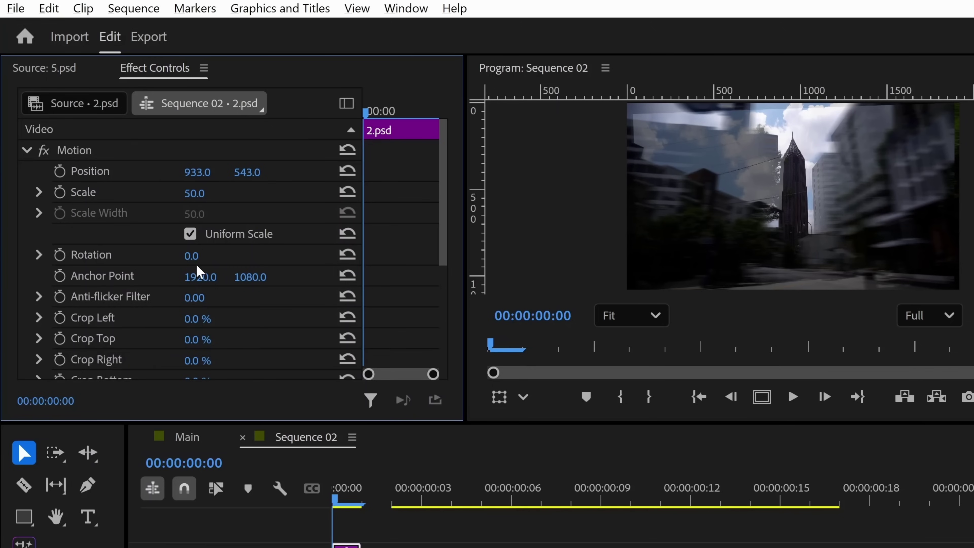
scroll(209, 293, down, 5)
drag(200, 263, 198, 262)
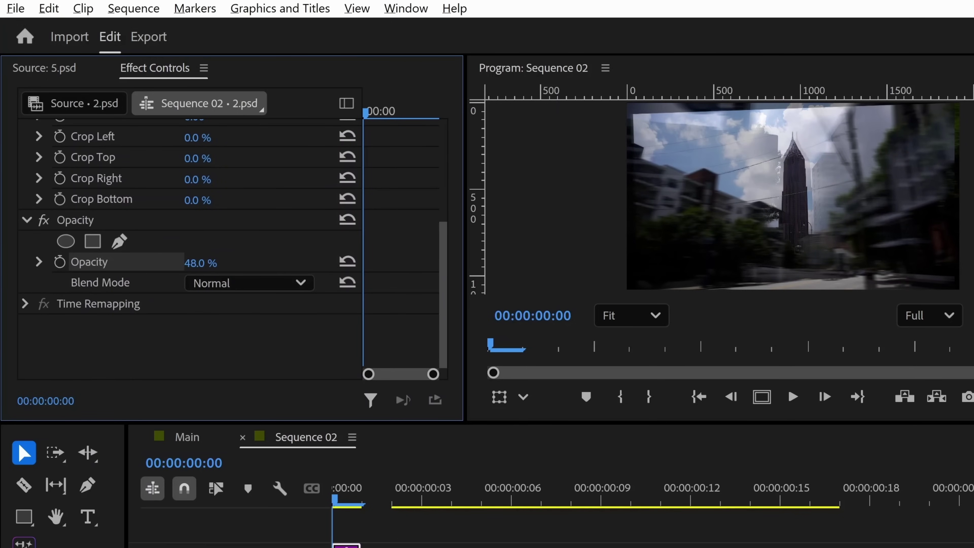
scroll(224, 262, up, 5)
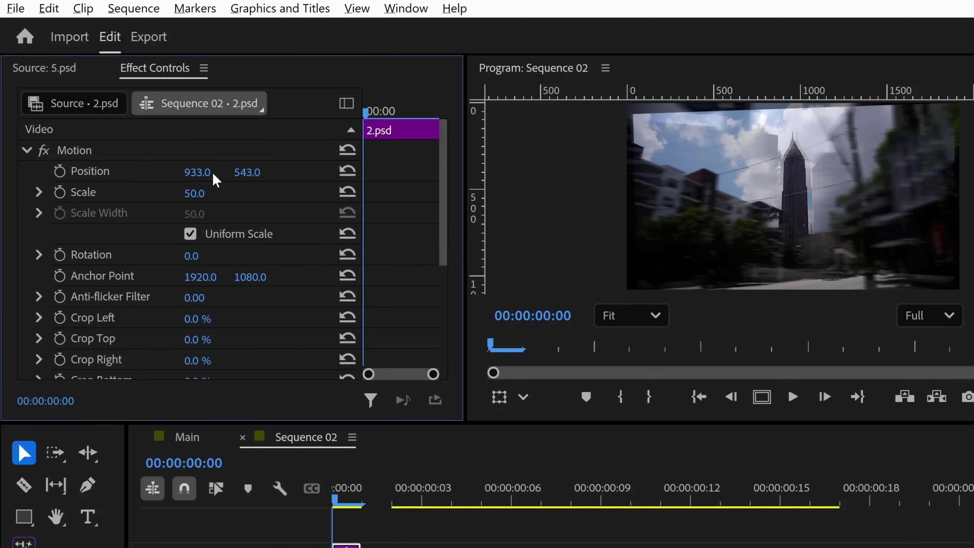
mouse_move(197, 172)
mouse_down()
mouse_move(209, 172)
mouse_move(200, 172)
mouse_up()
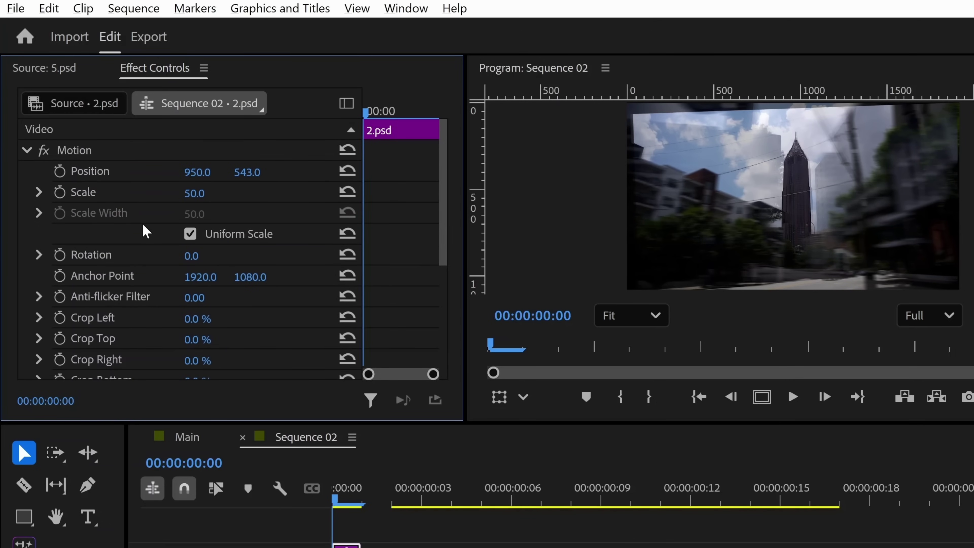
scroll(149, 229, down, 5)
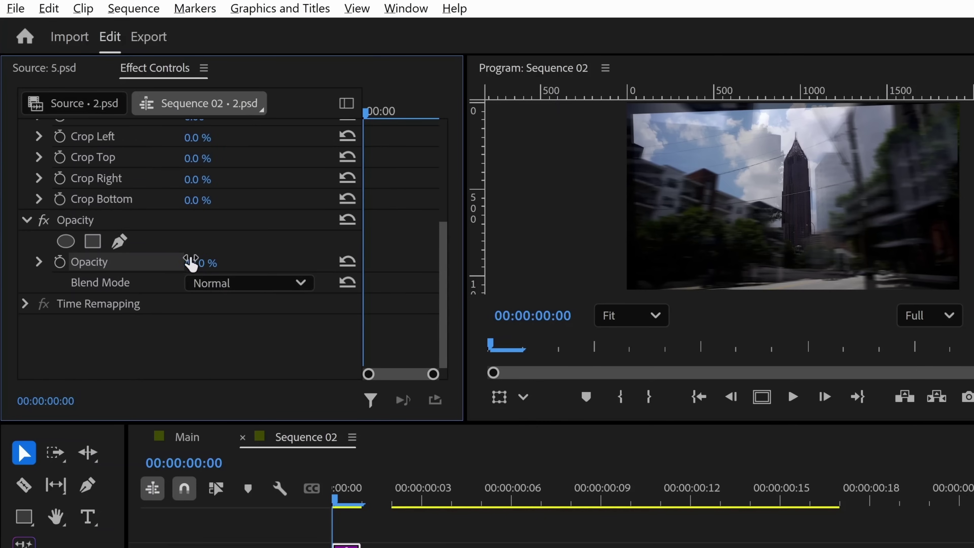
drag(201, 263, 122, 274)
scroll(122, 275, up, 3)
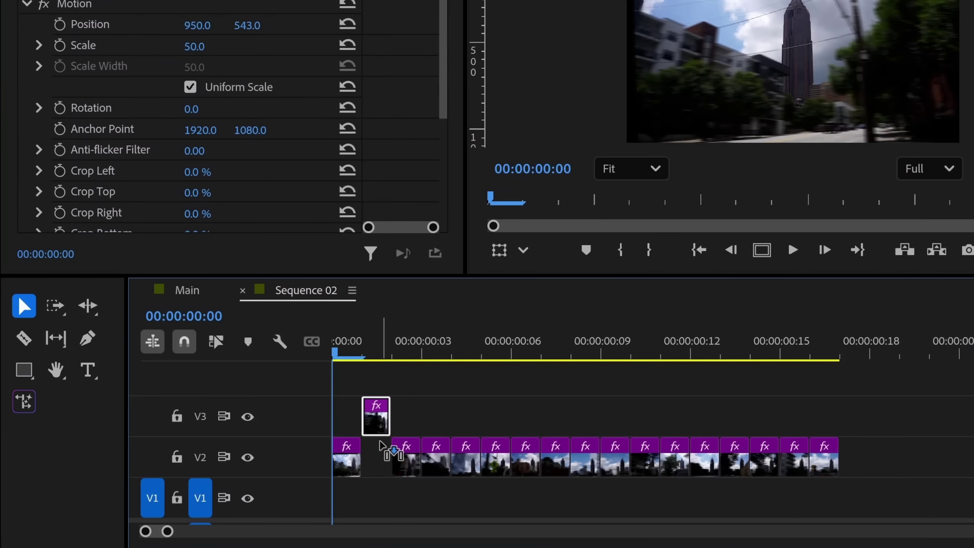
Drop the aligned 2.psd clip back into its V2 gap and return the playhead to frame 0.
drag(357, 347, 369, 346)
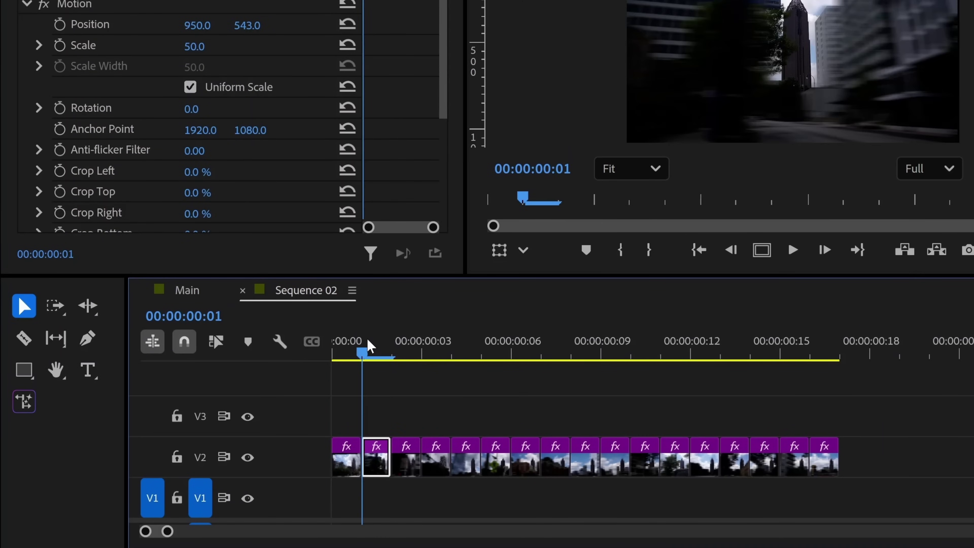
drag(403, 435, 375, 433)
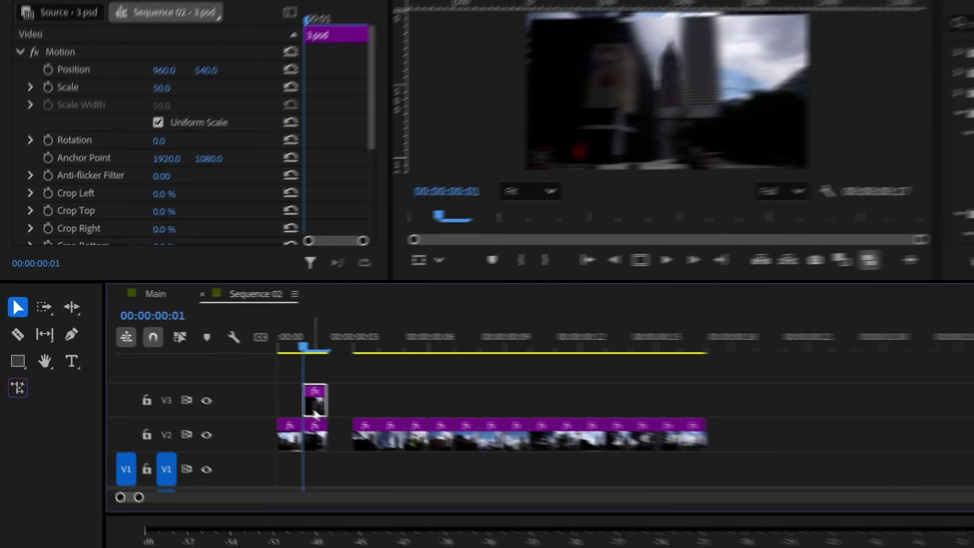
drag(315, 413, 339, 437)
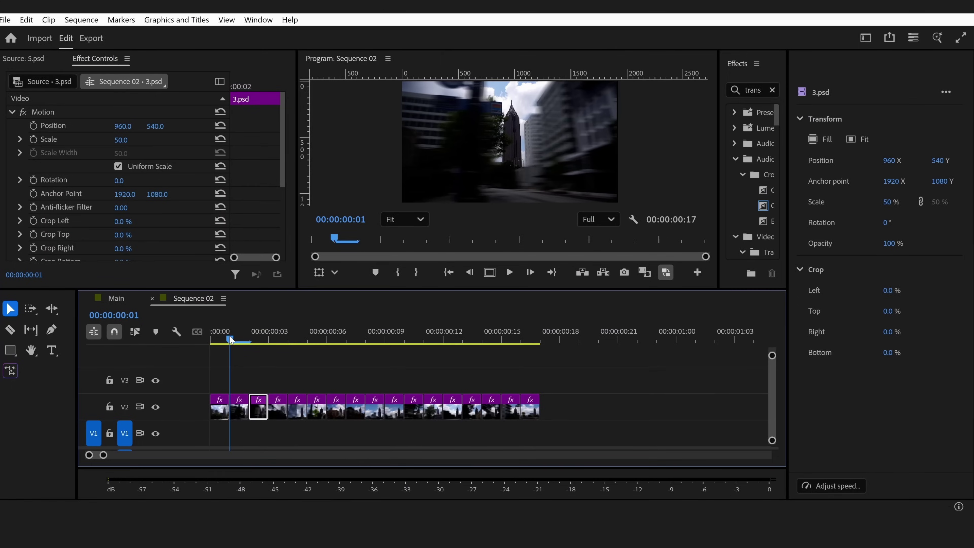
drag(231, 339, 211, 339)
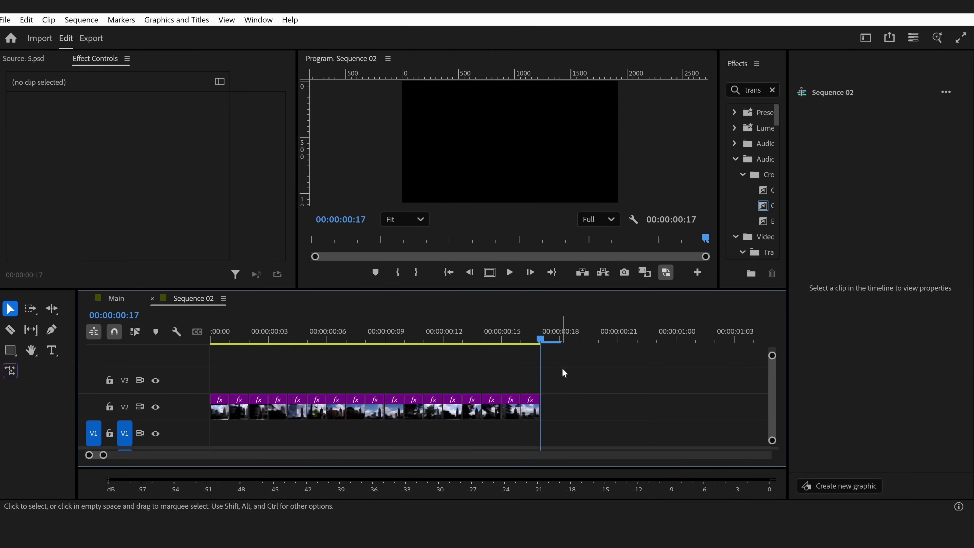
Nest all the V2 photo clips into a single clip named Nested Sequence 16.
drag(375, 383, 211, 415)
right_click(280, 410)
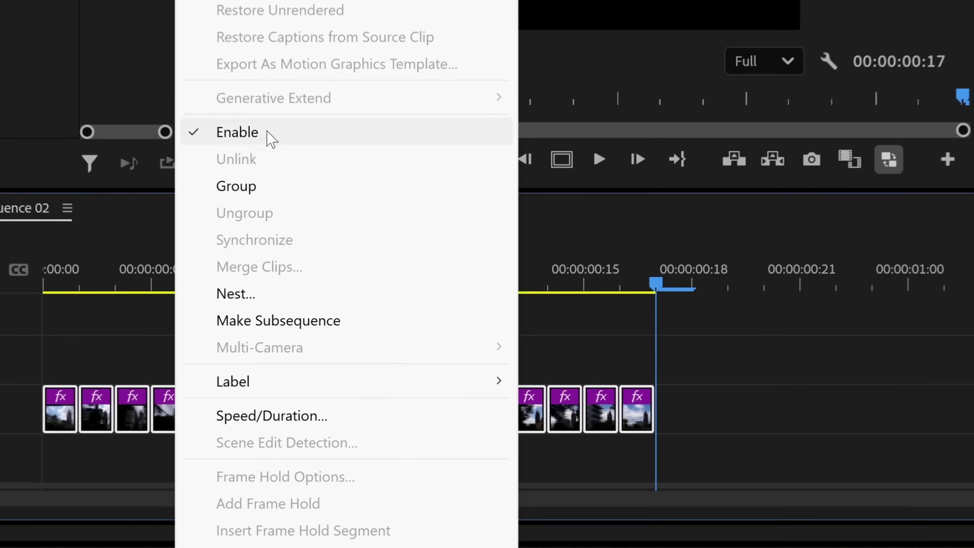
click(238, 299)
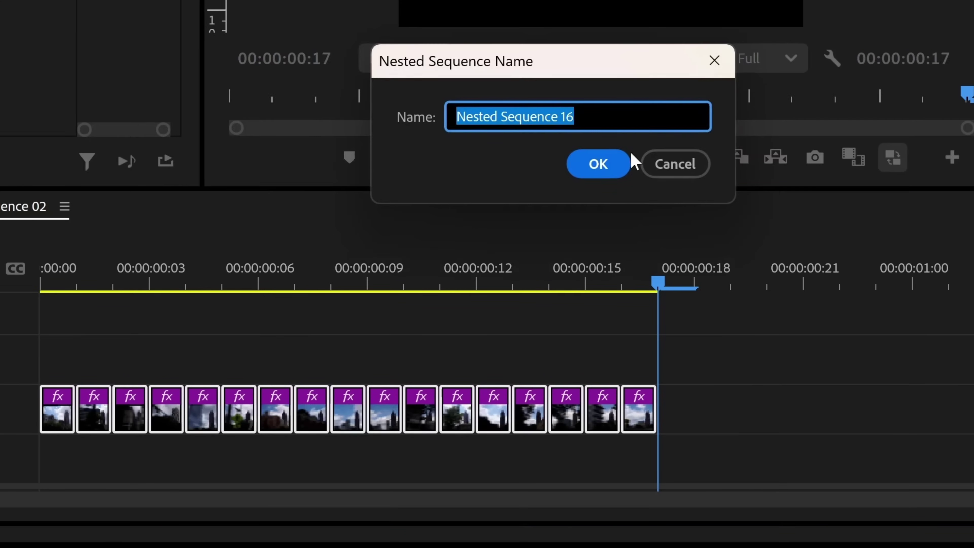
click(600, 173)
Paste copies of the nested clip end to end on V2 until about 9 seconds.
click(330, 279)
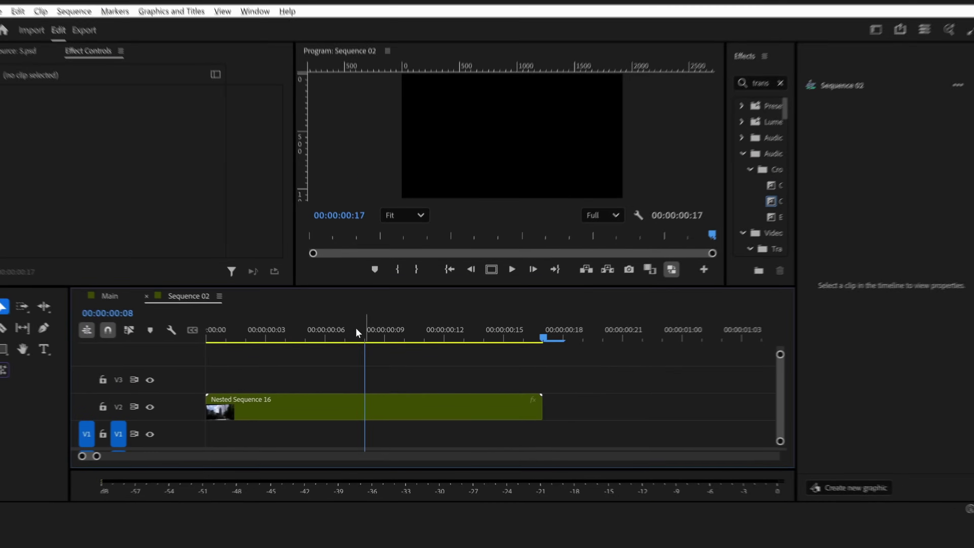
key(minus)
key(minus)
click(292, 333)
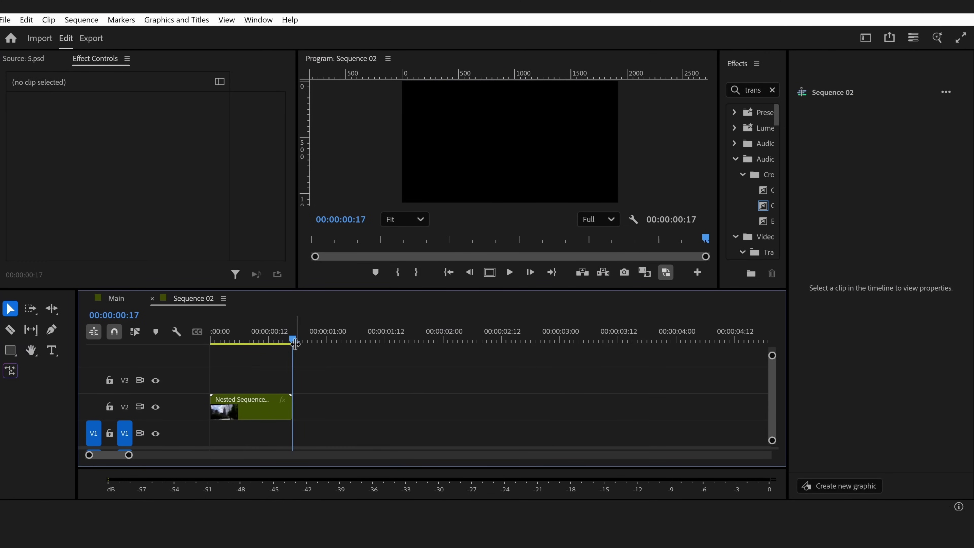
click(259, 407)
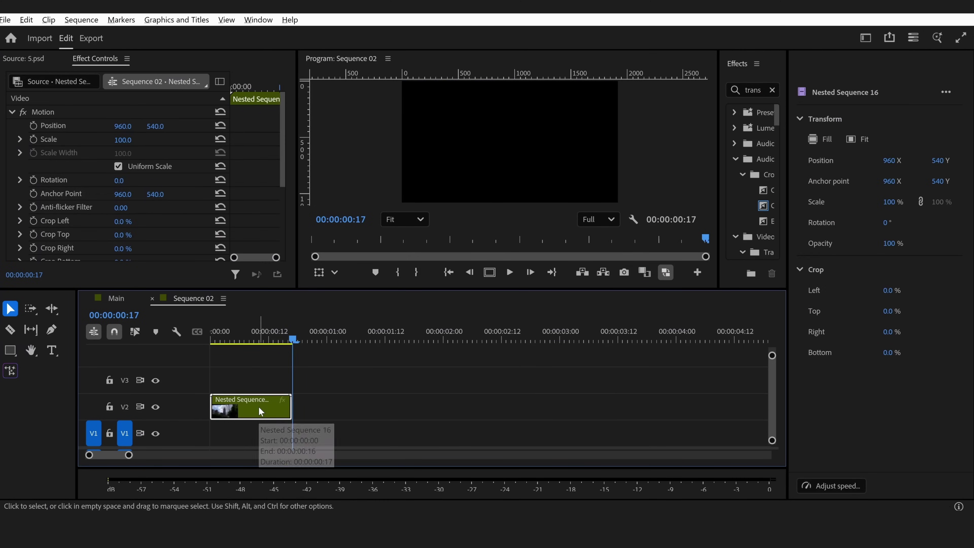
key(ctrl)
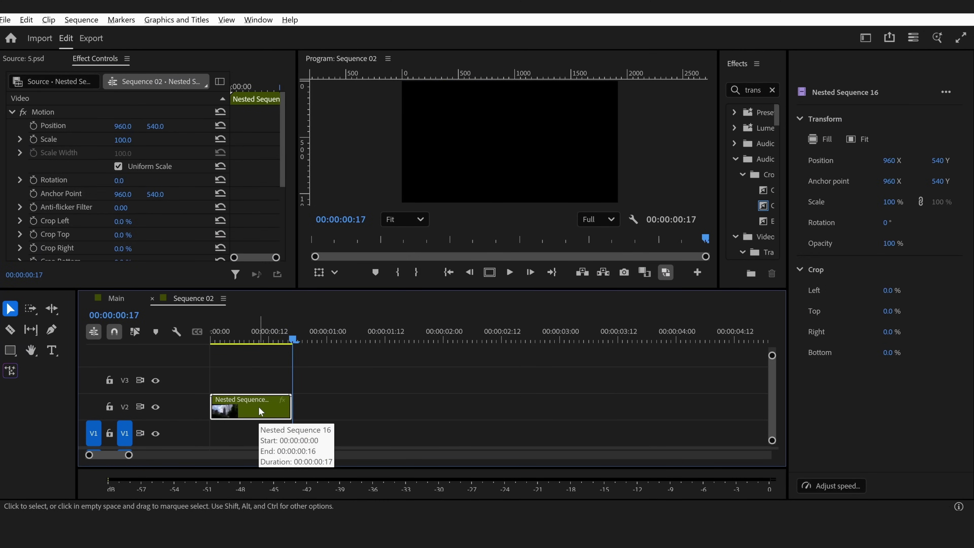
key(ctrl+v)
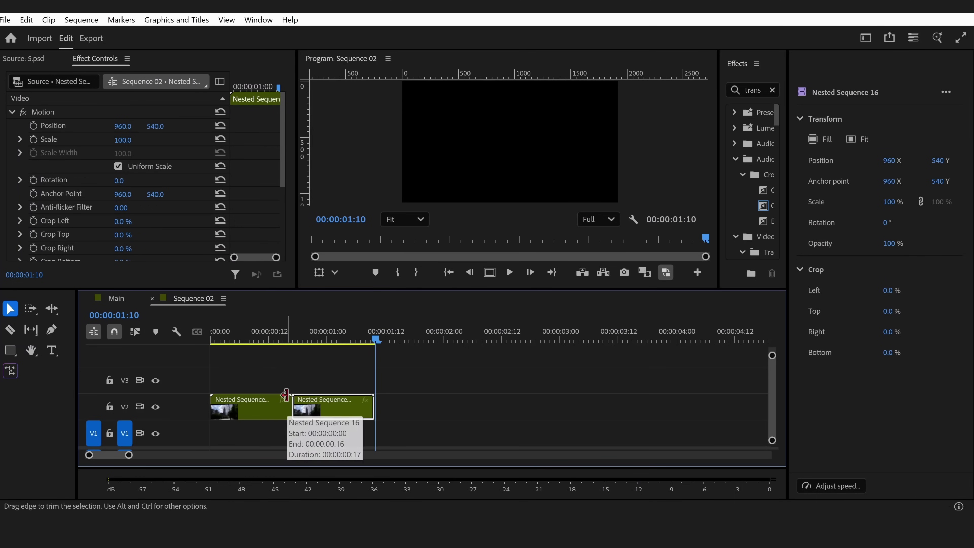
key(ctrl+v)
key(ctrl+v)
key(ctrl+v)
key(ctrl+v)
key(ctrl+v)
key(ctrl+v)
key(ctrl+v)
key(ctrl+v)
key(ctrl+v)
key(ctrl+v)
key(ctrl+v)
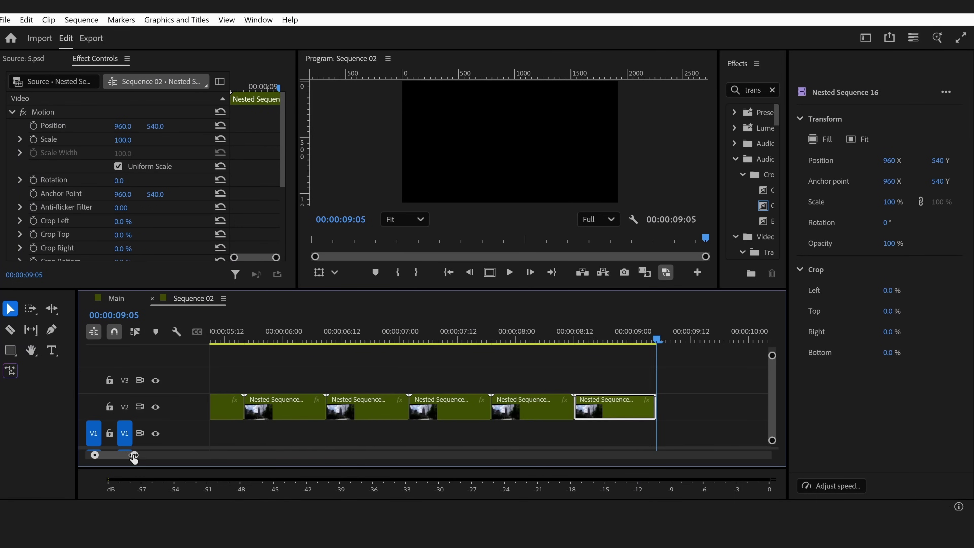
drag(129, 455, 222, 455)
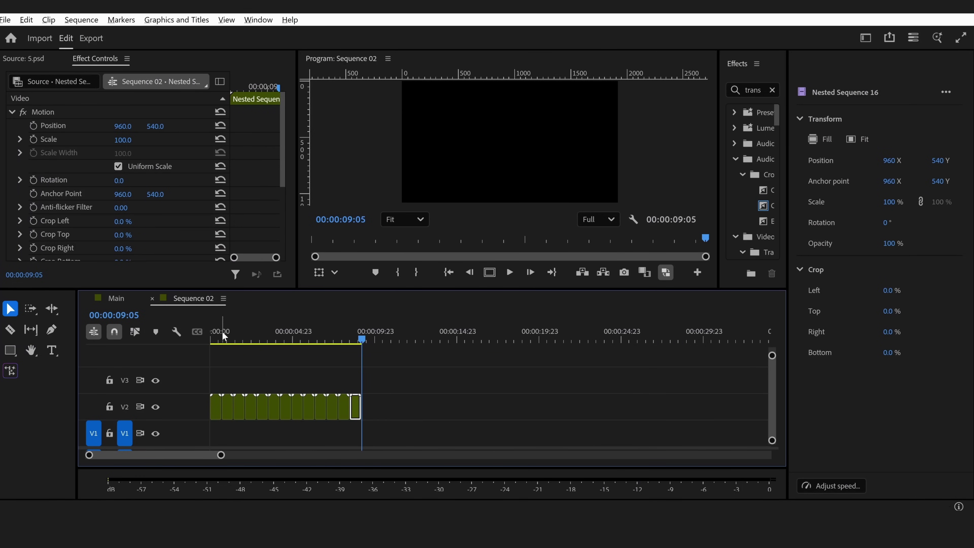
drag(222, 331, 177, 355)
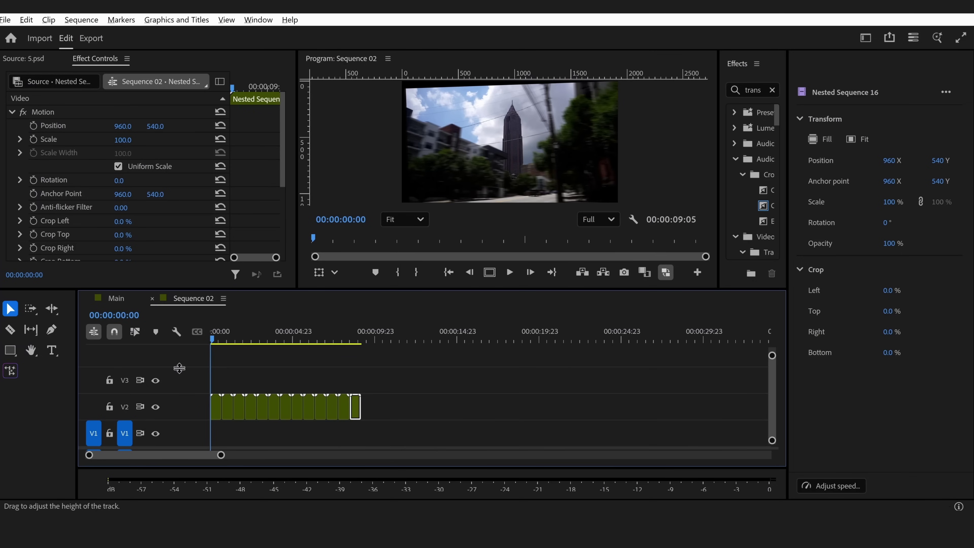